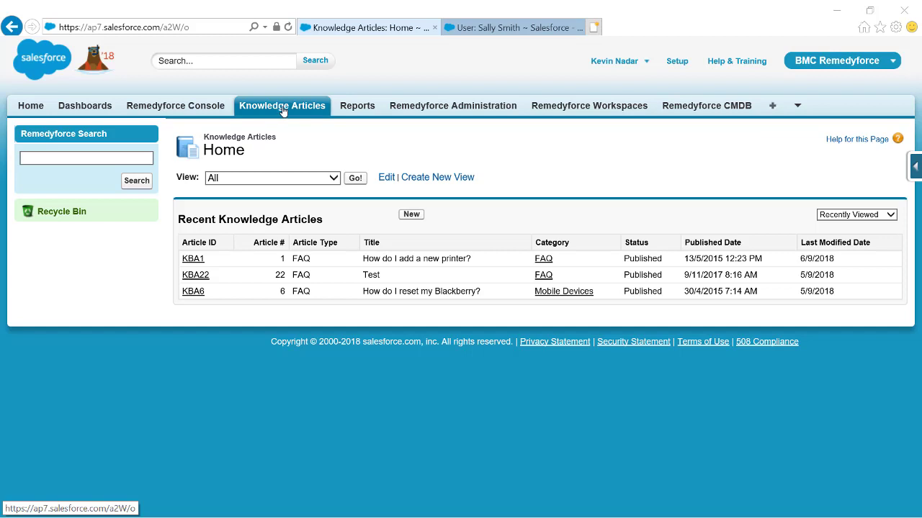
- Start a new knowledge article, reaching the record-type page with FAQ selected
{"action": "left_click", "coordinate": [414, 214]}
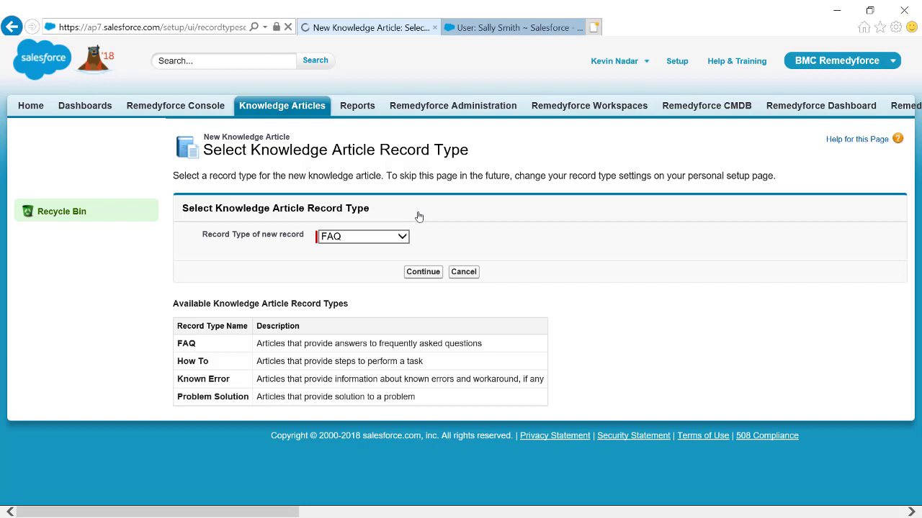
- Continue with the FAQ record type and set the article's Category to Mobile Devices
{"action": "left_click", "coordinate": [352, 237]}
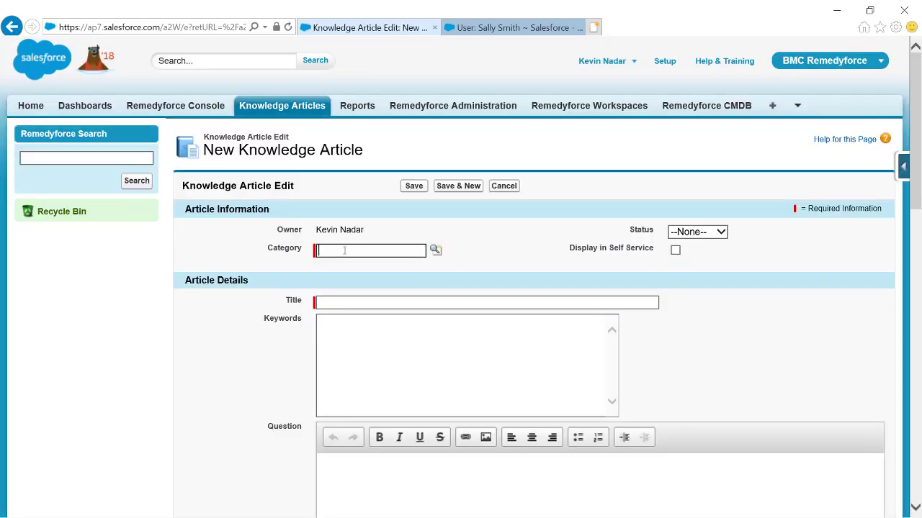
{"action": "type", "text": "mo"}
{"action": "type", "text": "bile de"}
{"action": "type", "text": "v"}
{"action": "type", "text": "ices"}
{"action": "left_click", "coordinate": [435, 250]}
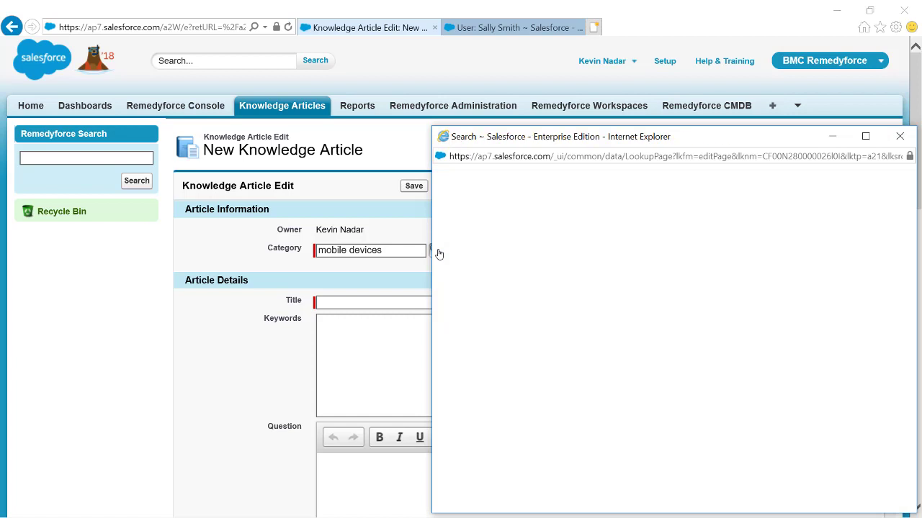
{"action": "left_click", "coordinate": [490, 358]}
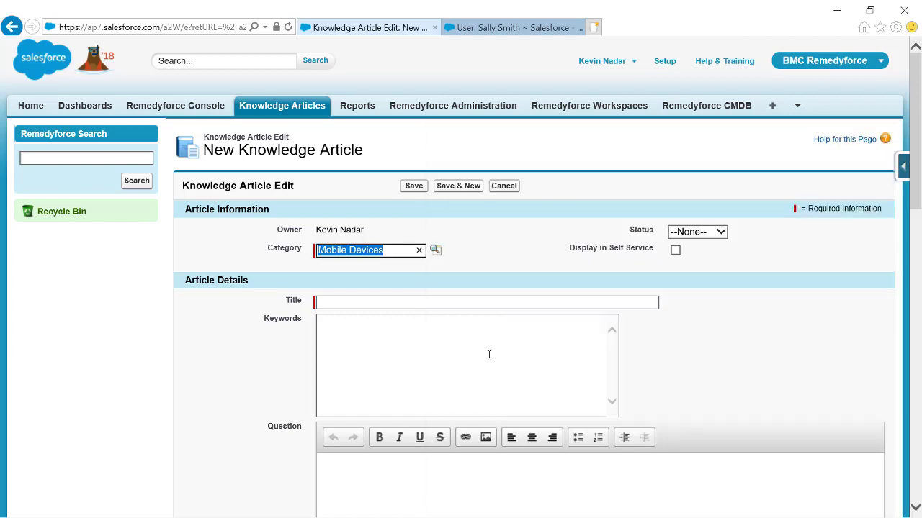
{"action": "left_click", "coordinate": [381, 326]}
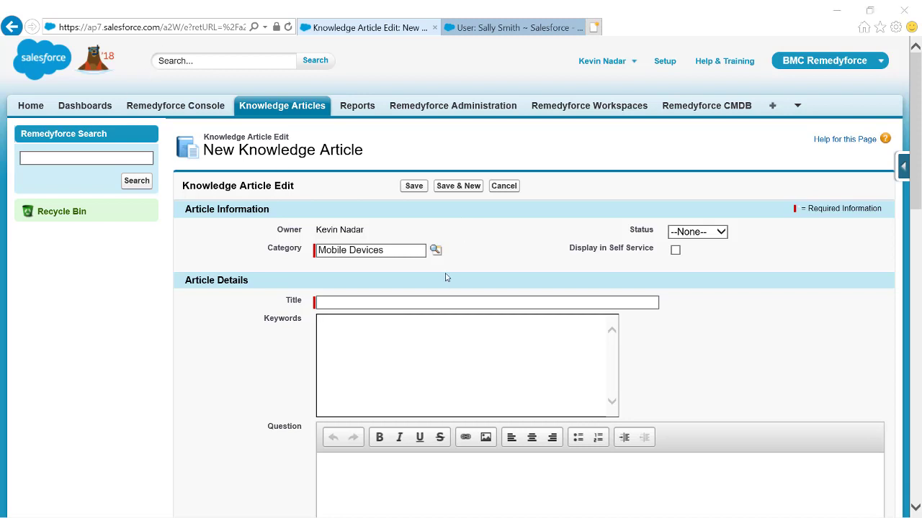
- Title the article 'Request for Iphone' with keywords iPhone, Mobile, Cell
{"action": "left_click", "coordinate": [436, 302]}
{"action": "type", "text": "Request for Iphone"}
{"action": "left_click", "coordinate": [395, 360]}
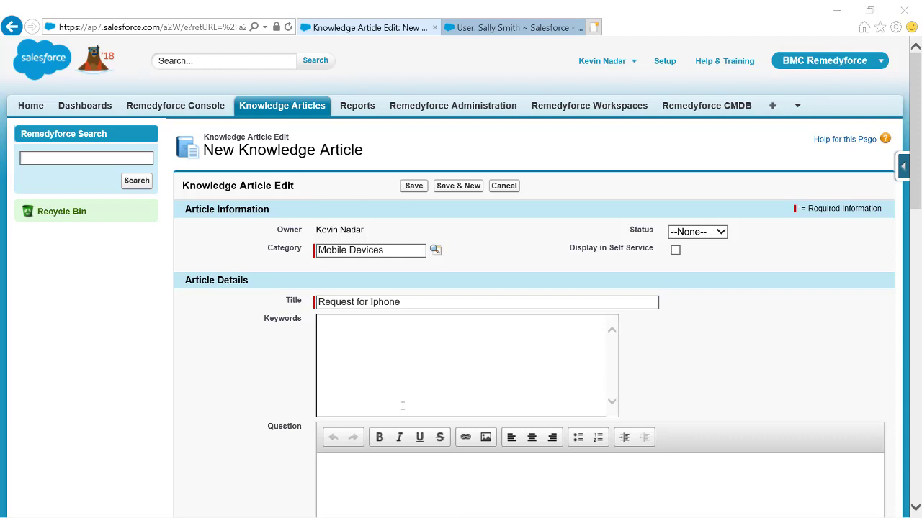
{"action": "left_click", "coordinate": [392, 358]}
{"action": "type", "text": "iPhone Mobile Cell"}
{"action": "scroll", "coordinate": [673, 330], "scroll_direction": "down", "scroll_amount": 2}
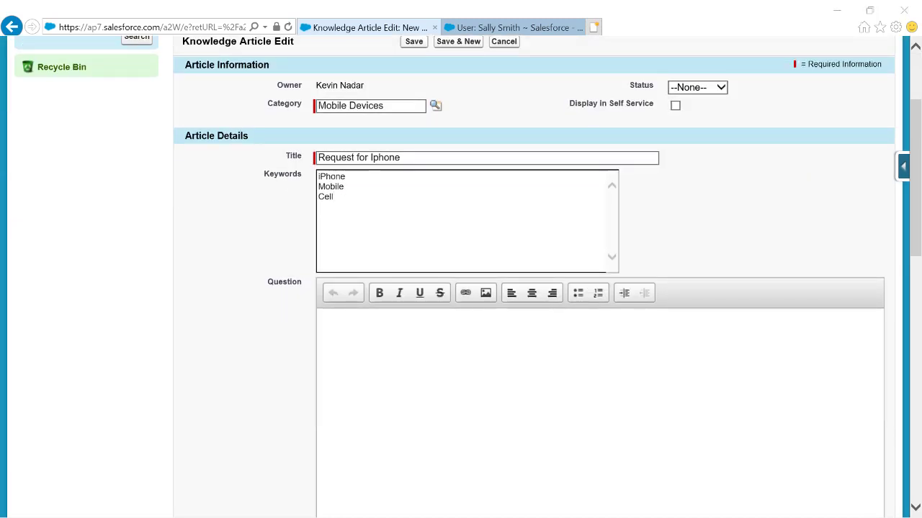
- Enter the question 'How to request for company Iphone' and paste the four-step answer
{"action": "left_click", "coordinate": [464, 366]}
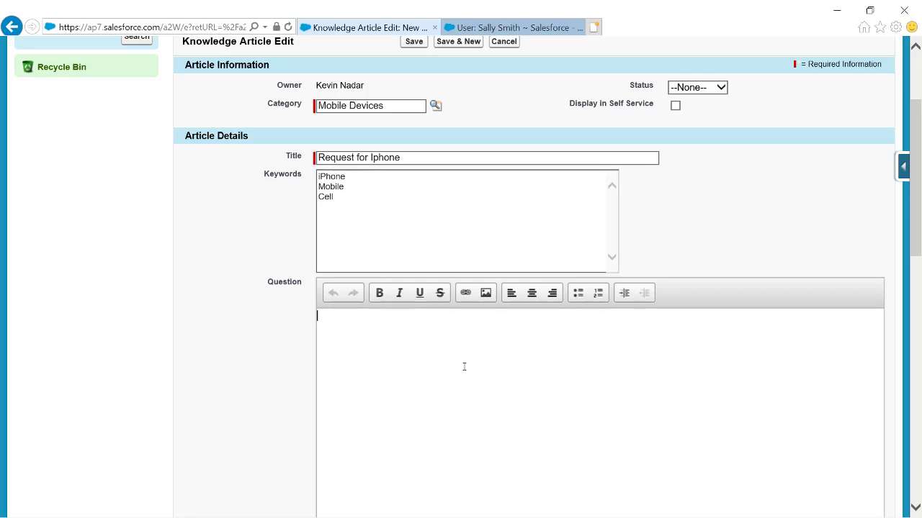
{"action": "type", "text": "How to request for company Iphone"}
{"action": "scroll", "coordinate": [464, 367], "scroll_direction": "down", "scroll_amount": 2}
{"action": "scroll", "coordinate": [464, 368], "scroll_direction": "down", "scroll_amount": 3}
{"action": "scroll", "coordinate": [490, 353], "scroll_direction": "down", "scroll_amount": 2}
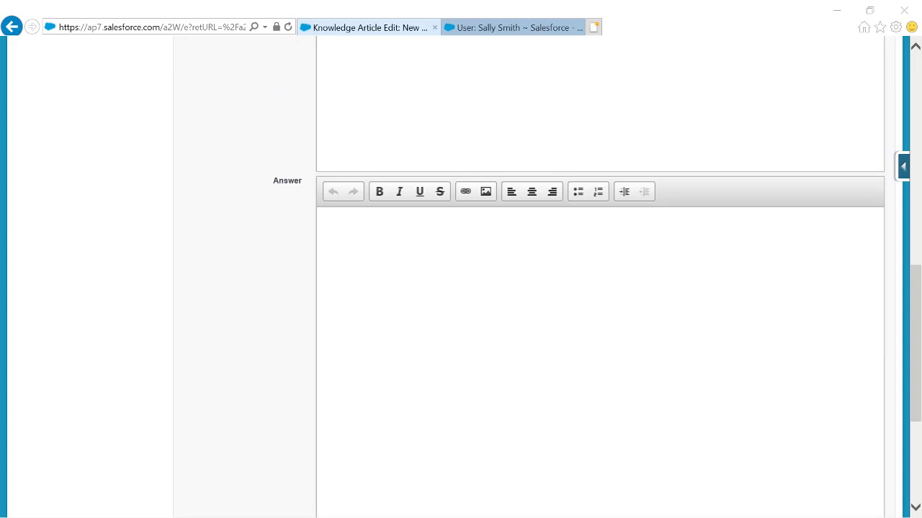
{"action": "left_click", "coordinate": [382, 279]}
{"action": "type", "text": "1.Submit a Service request from Self service as Mobile request 2.Select picklist in Type of Mobile as IPhone 3.A approval will be sent to direct reporting Manager 4.Once approved IPhone will be provided in 7 days from the date of approved."}
{"action": "scroll", "coordinate": [389, 279], "scroll_direction": "up", "scroll_amount": 5}
{"action": "scroll", "coordinate": [385, 280], "scroll_direction": "up", "scroll_amount": 2}
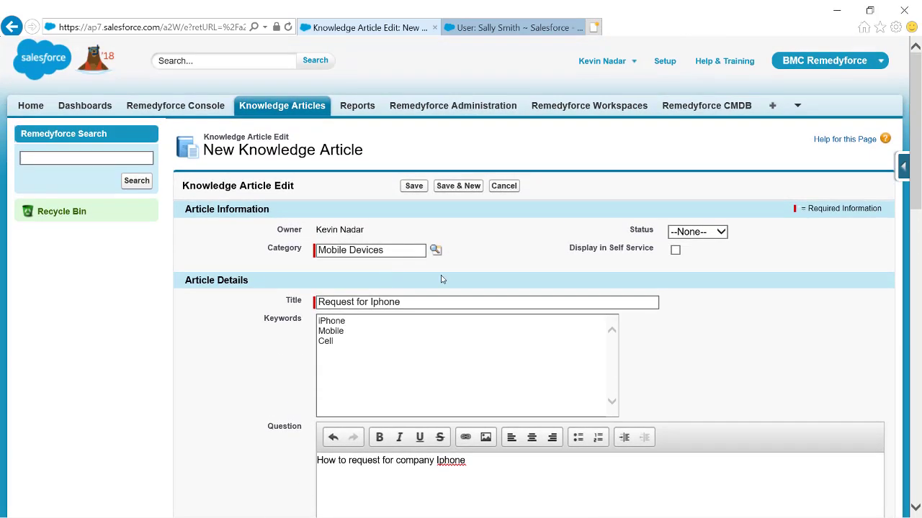
{"action": "left_click", "coordinate": [698, 233]}
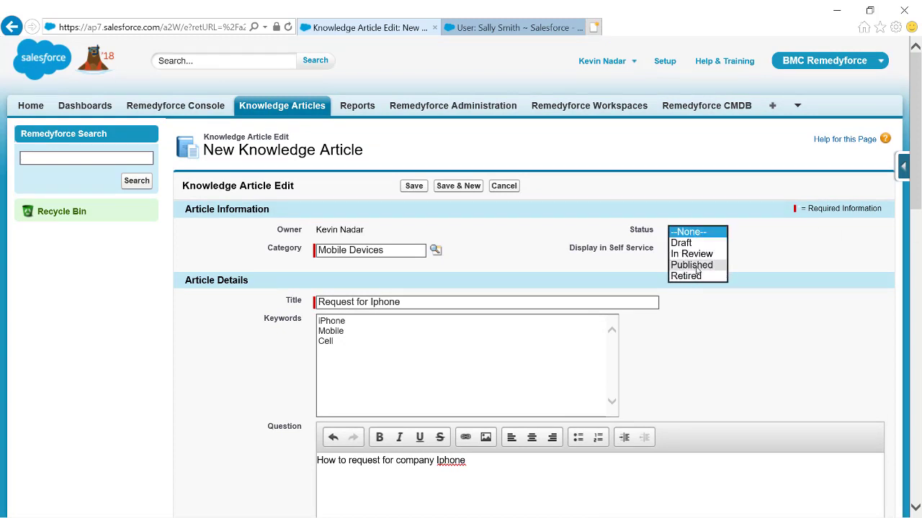
- Set the article status to Published and enable Display in Self Service
{"action": "left_click", "coordinate": [693, 266]}
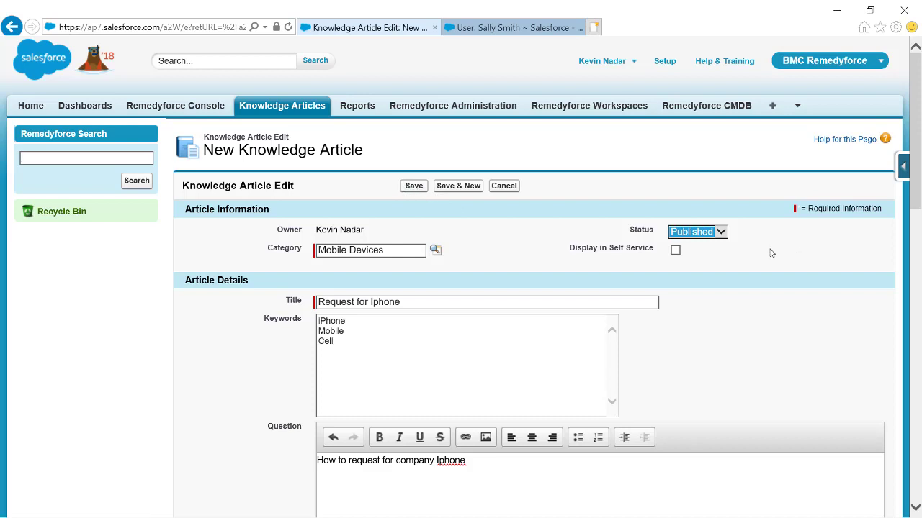
{"action": "left_click", "coordinate": [677, 250]}
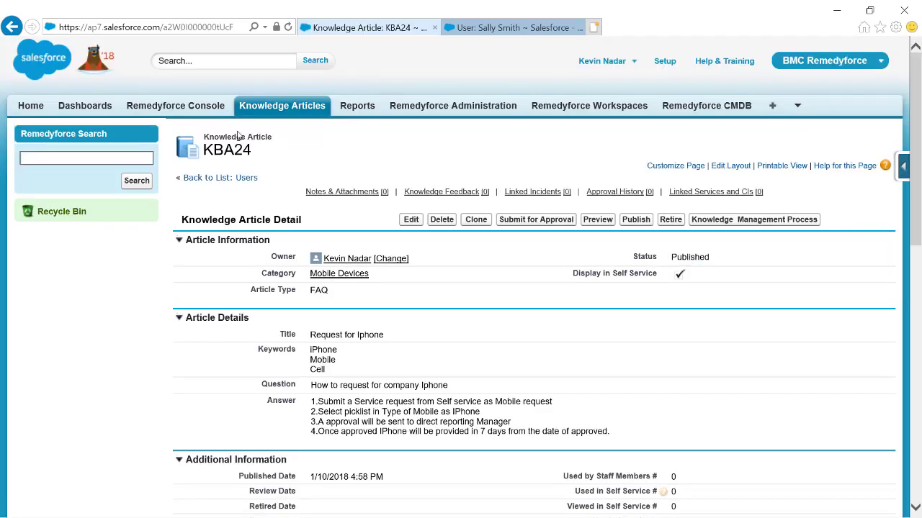
- Open the Remedyforce Console in a new browser tab and open incident IN00000447
{"action": "right_click", "coordinate": [189, 107]}
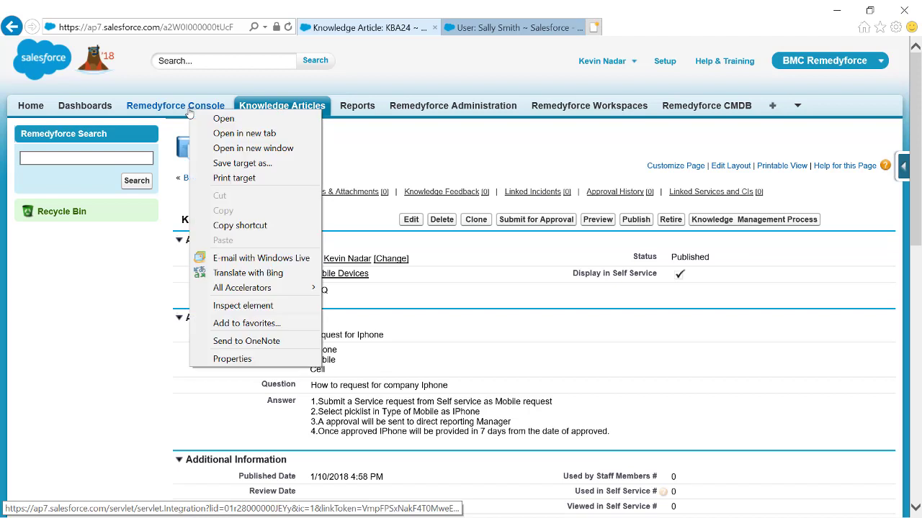
{"action": "left_click", "coordinate": [245, 135]}
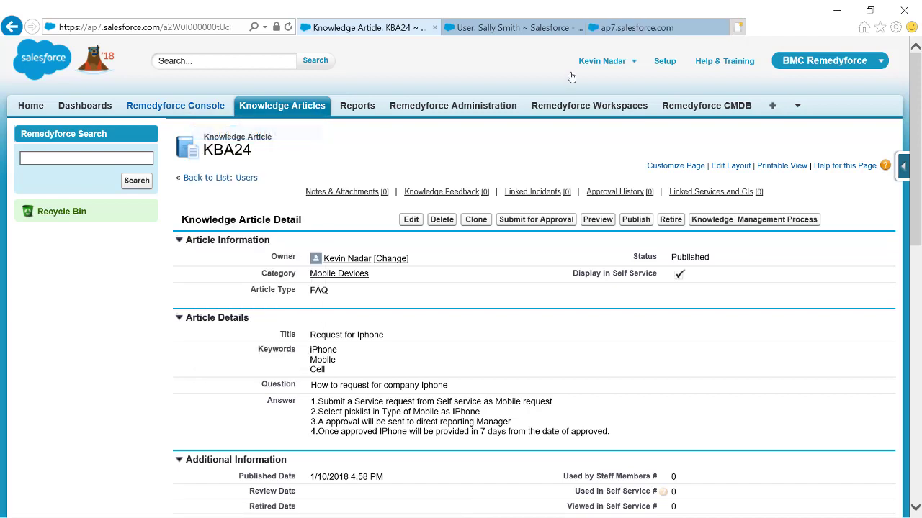
{"action": "left_click", "coordinate": [661, 28]}
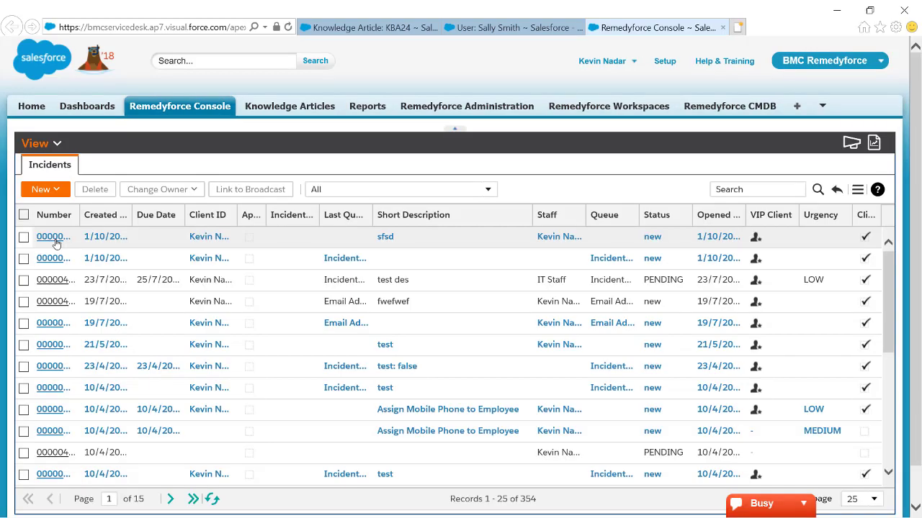
{"action": "left_click", "coordinate": [55, 238]}
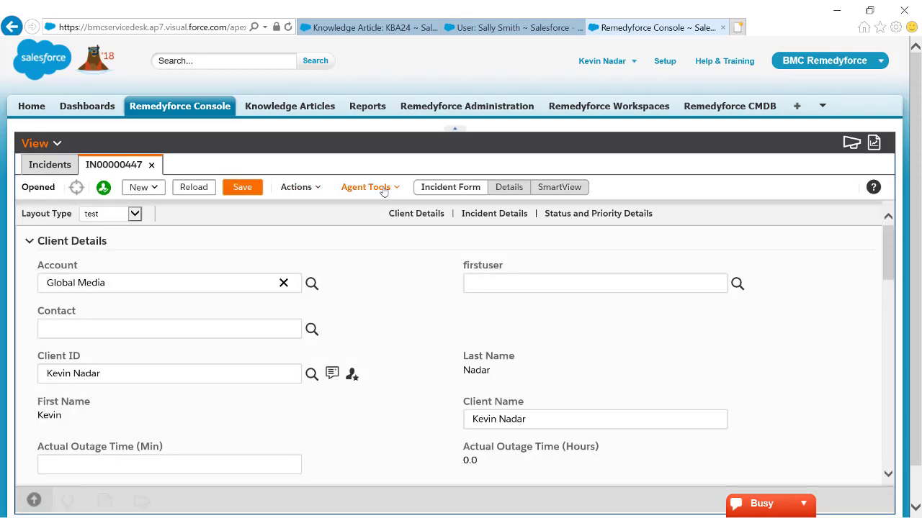
- Search knowledge for 'iphone' from the incident and open article KBA24 'Request for Iphone'
{"action": "left_click", "coordinate": [384, 189]}
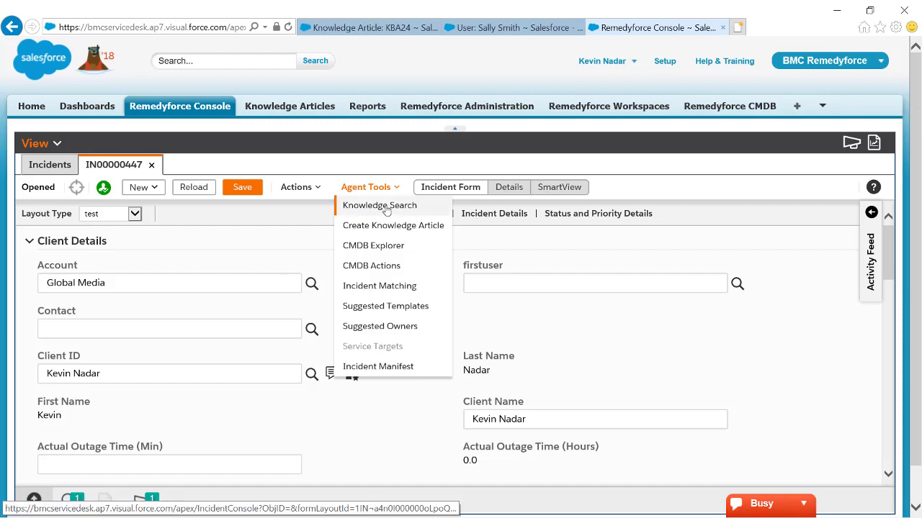
{"action": "left_click", "coordinate": [385, 206]}
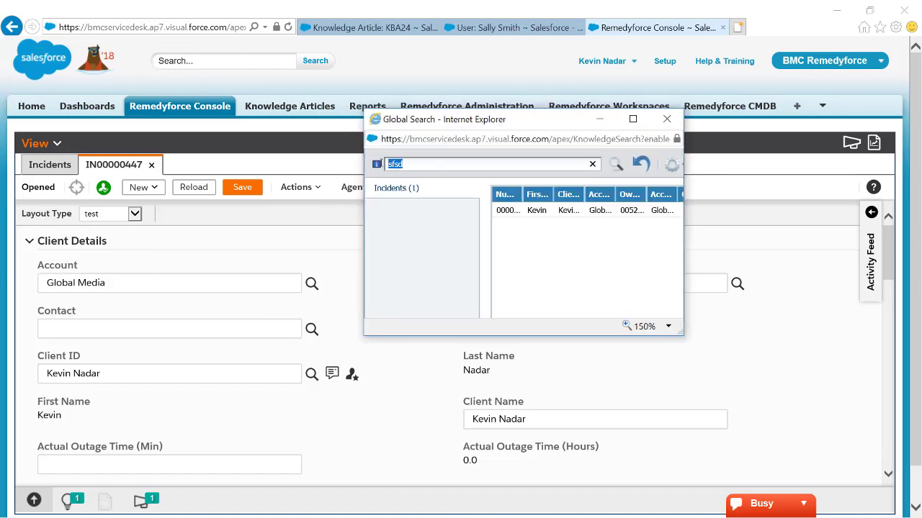
{"action": "type", "text": "i"}
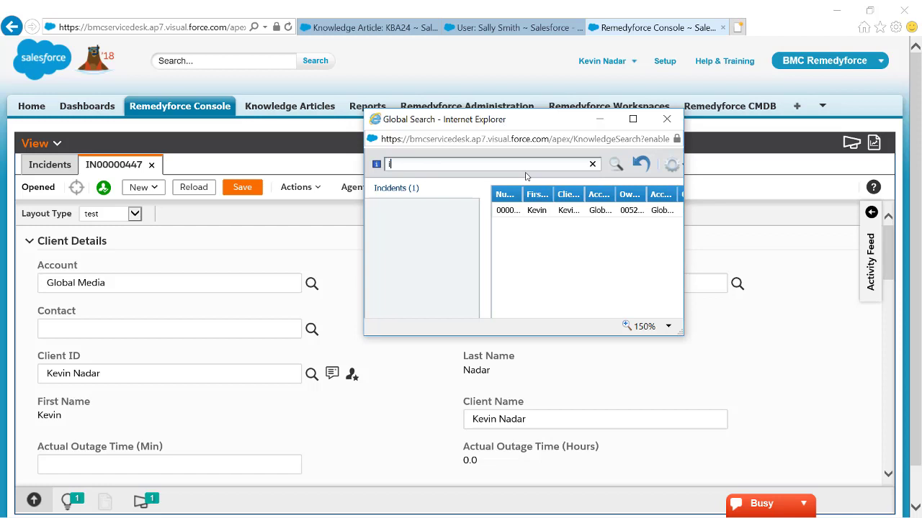
{"action": "type", "text": "phone"}
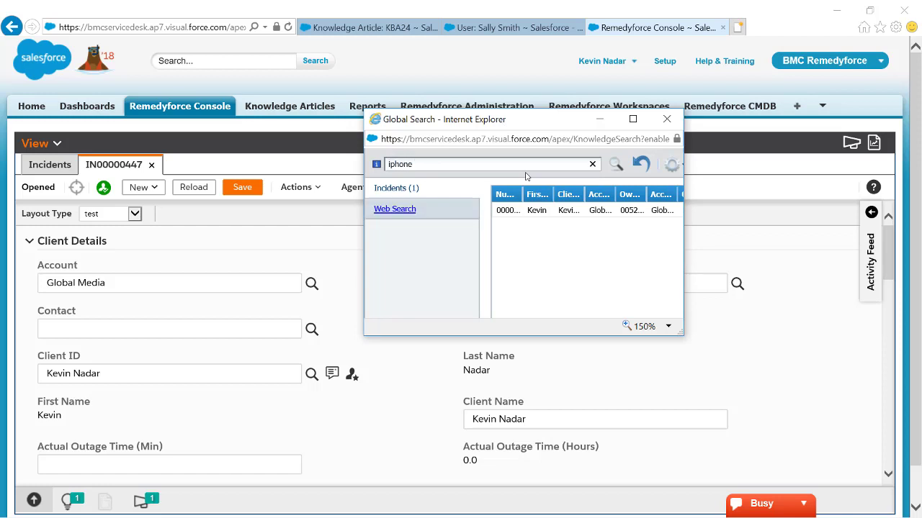
{"action": "key", "text": "Return"}
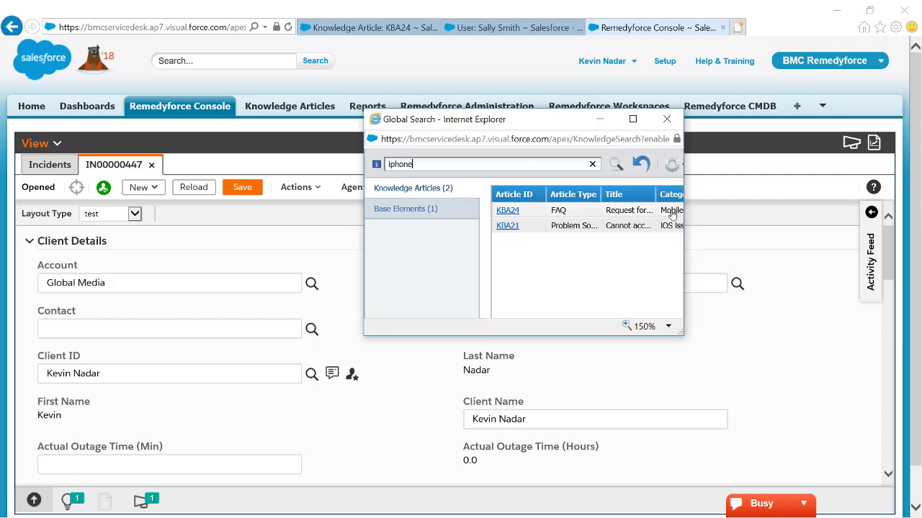
{"action": "left_click", "coordinate": [633, 120]}
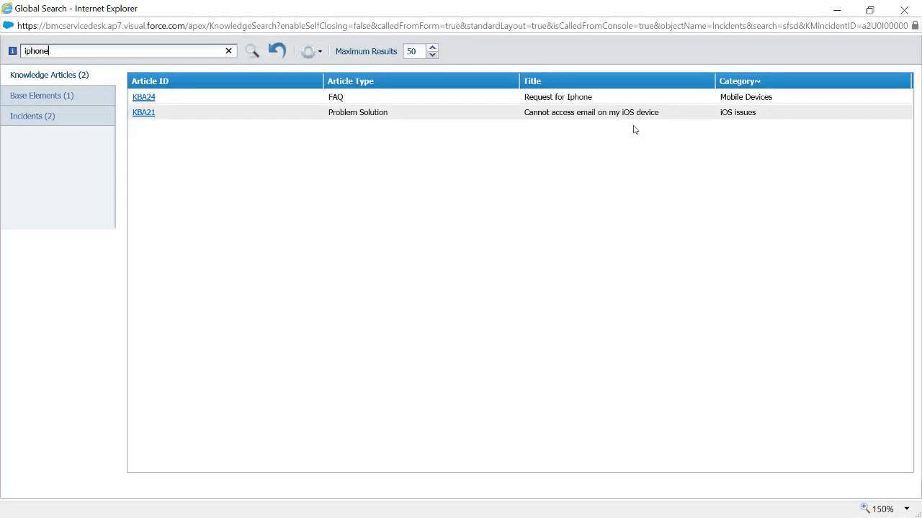
{"action": "left_click", "coordinate": [144, 96]}
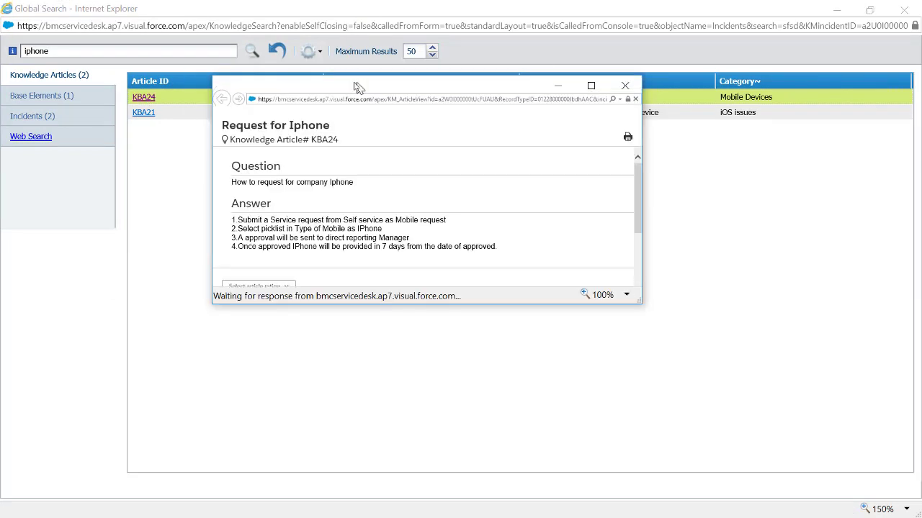
- Read KBA24 maximized, close it and the search results, and return to Home
{"action": "left_click", "coordinate": [589, 86]}
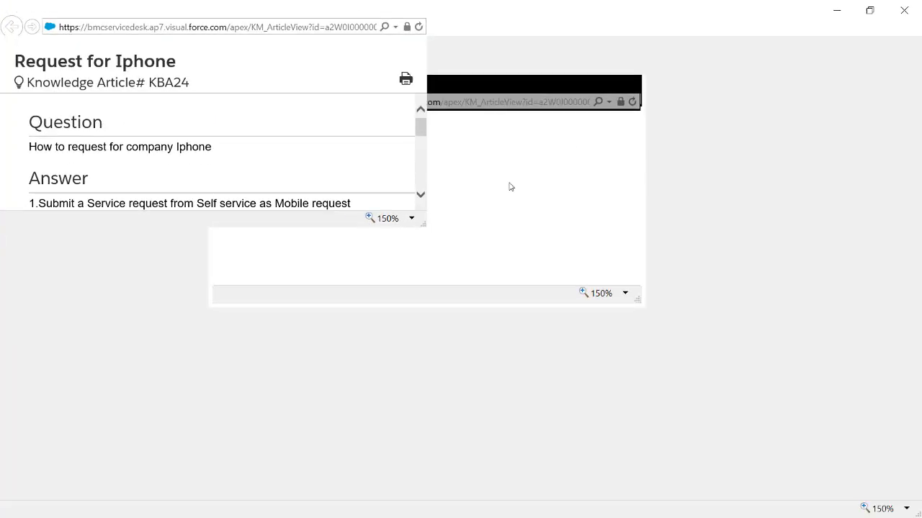
{"action": "left_click", "coordinate": [904, 10]}
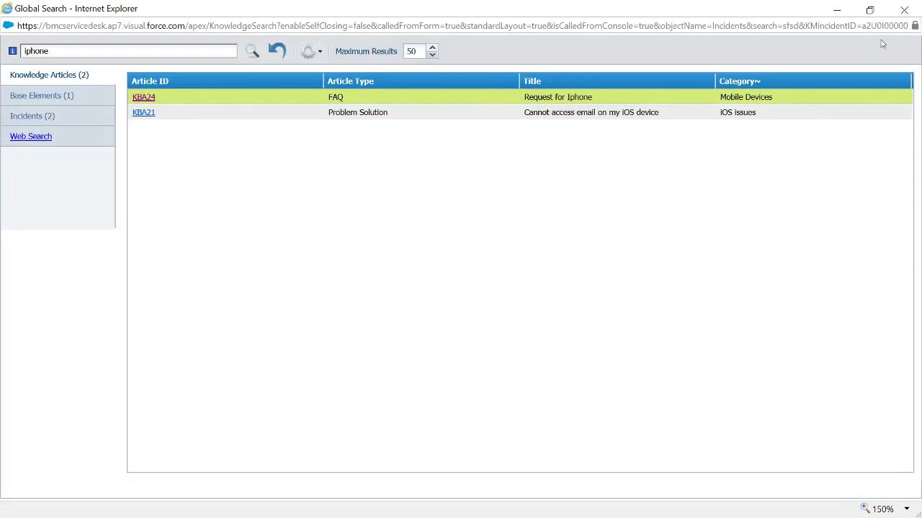
{"action": "left_click", "coordinate": [904, 10]}
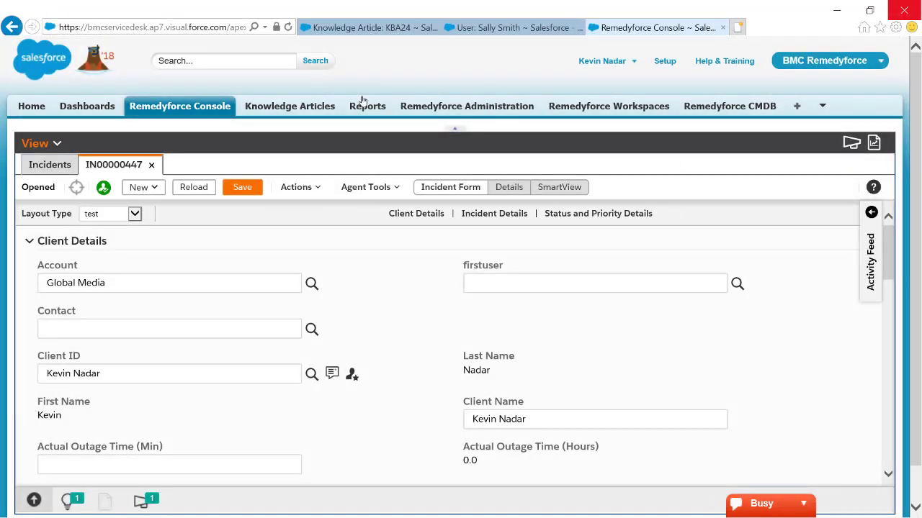
{"action": "left_click", "coordinate": [33, 106]}
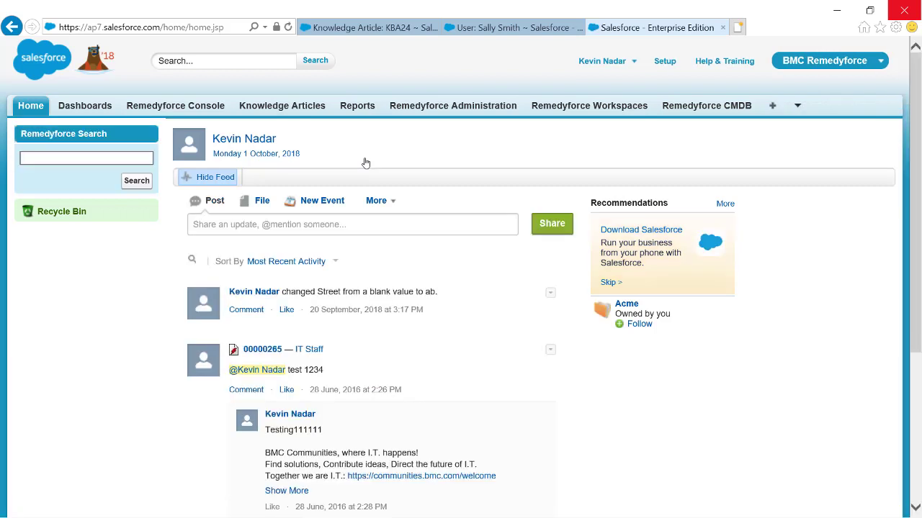
- Run a home-page Remedyforce search for 'iphone', view the KBA24 and KBA21 results, then close them
{"action": "left_click", "coordinate": [100, 155]}
{"action": "type", "text": "iph"}
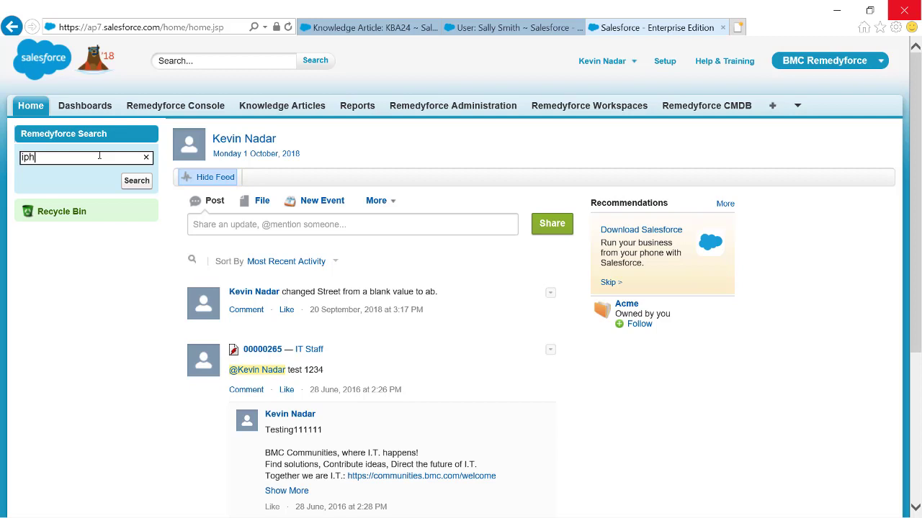
{"action": "type", "text": "one"}
{"action": "left_click", "coordinate": [133, 184]}
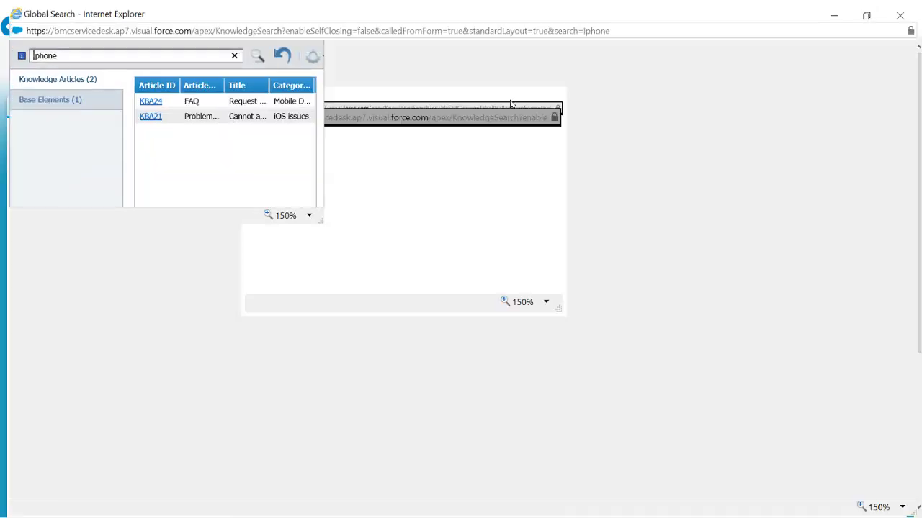
{"action": "left_click", "coordinate": [509, 93]}
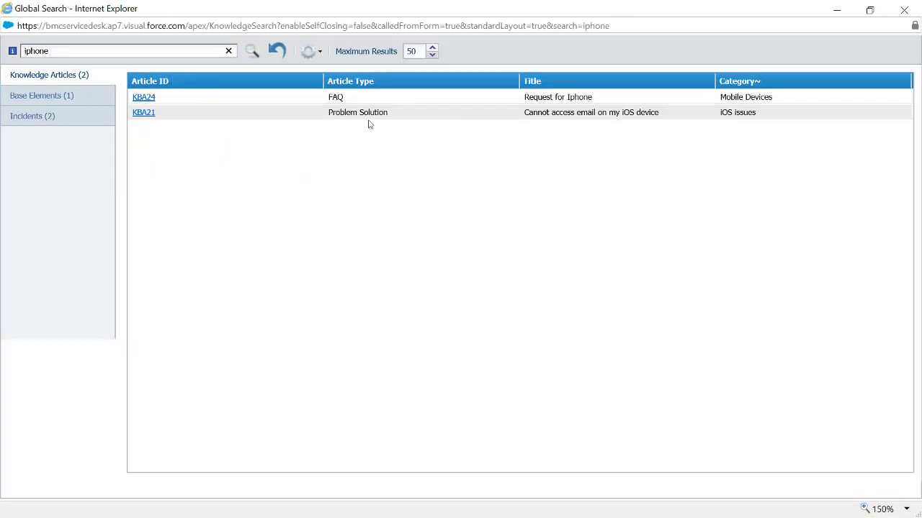
{"action": "double_click", "coordinate": [488, 101]}
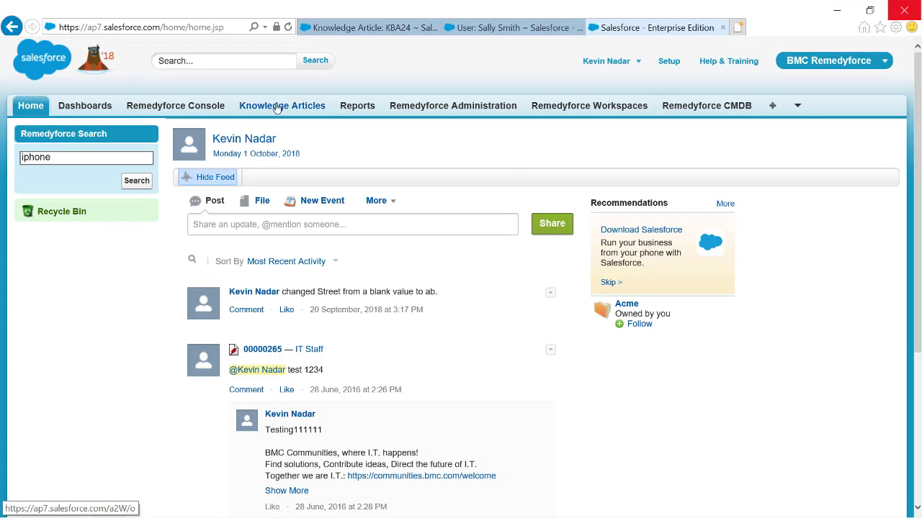
- In Remedyforce Self Service, search 'iphone' and open then close the 'Request for Iphone' article
{"action": "left_click", "coordinate": [797, 105]}
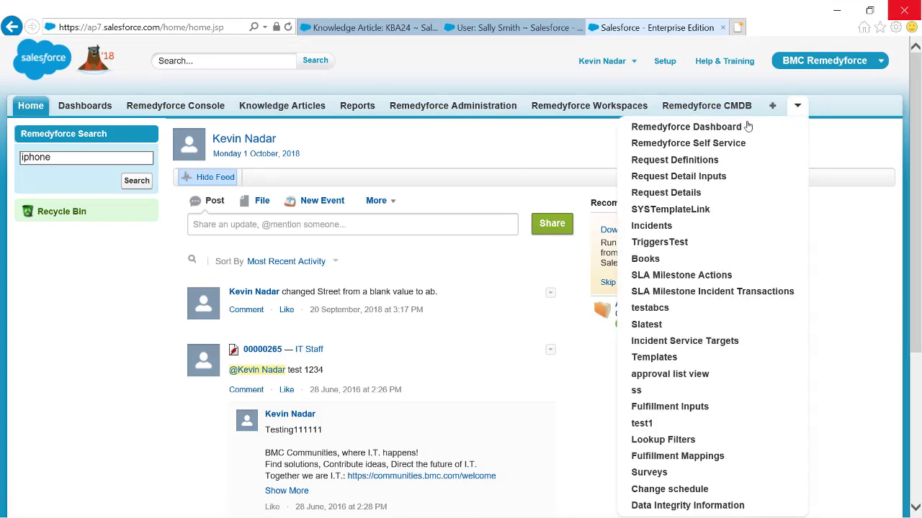
{"action": "left_click", "coordinate": [696, 147]}
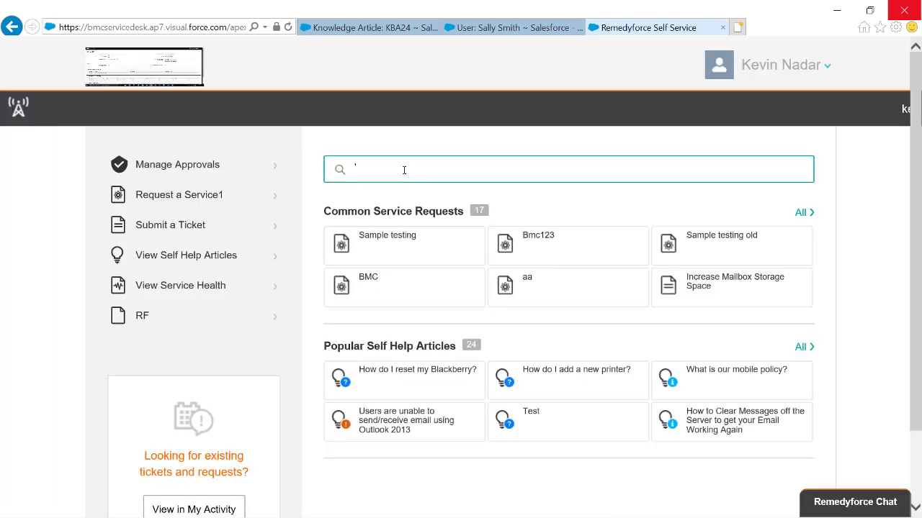
{"action": "scroll", "coordinate": [415, 173], "scroll_direction": "down", "scroll_amount": 1}
{"action": "type", "text": "ipho"}
{"action": "type", "text": "ne"}
{"action": "key", "text": "BackSpace"}
{"action": "key", "text": "BackSpace"}
{"action": "key", "text": "BackSpace"}
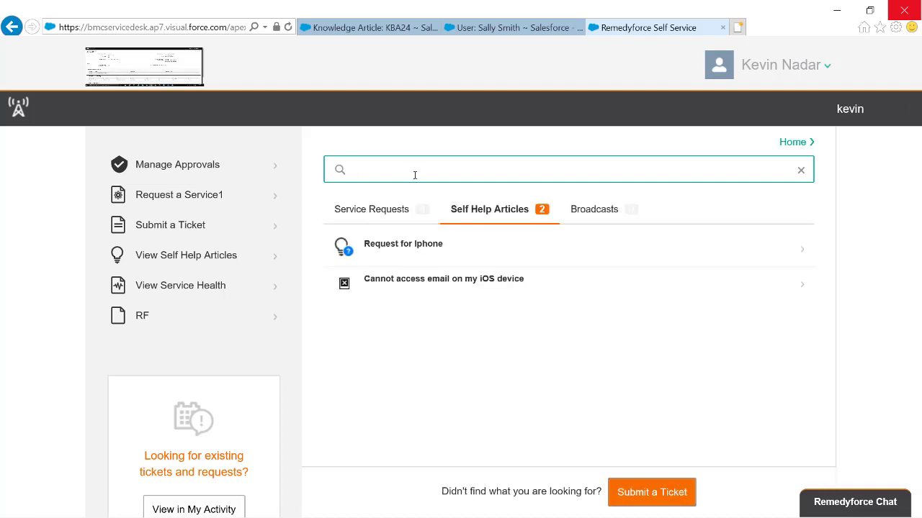
{"action": "left_click", "coordinate": [392, 244]}
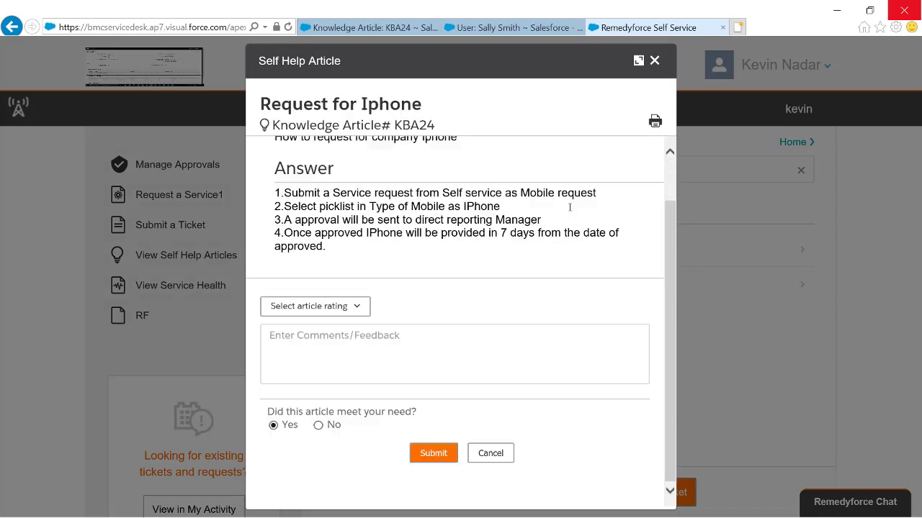
{"action": "left_click", "coordinate": [654, 60]}
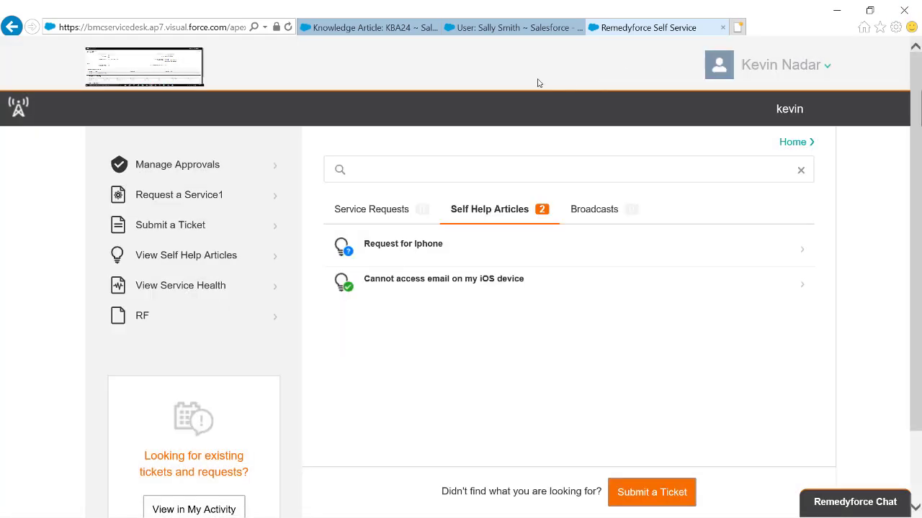
- Review the user's record, locating the name and the Remedyforce Knowledge User setting
{"action": "left_click", "coordinate": [523, 31]}
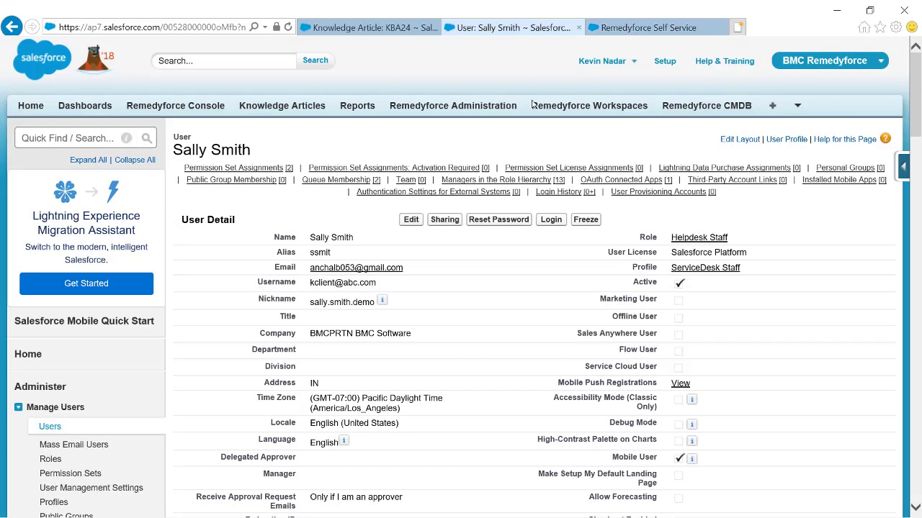
{"action": "scroll", "coordinate": [533, 105], "scroll_direction": "down", "scroll_amount": 2}
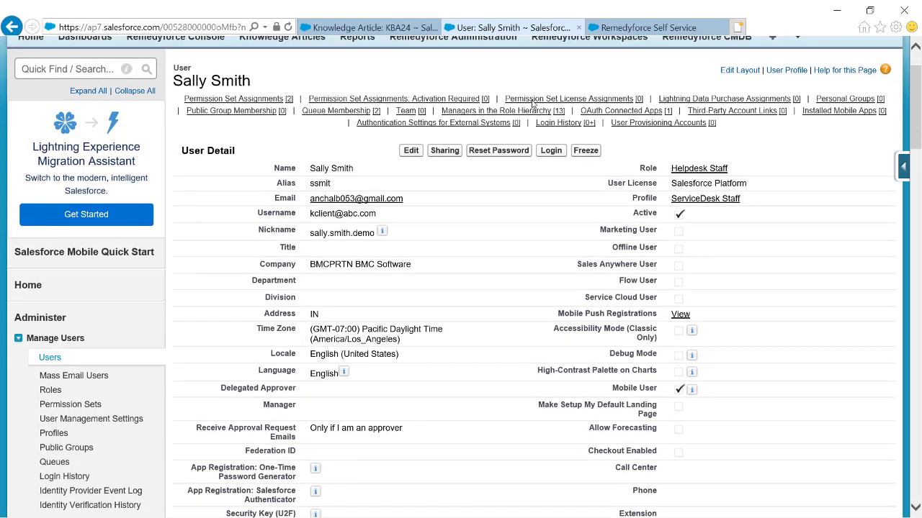
{"action": "scroll", "coordinate": [216, 144], "scroll_direction": "up", "scroll_amount": 2}
{"action": "left_click_drag", "start_coordinate": [172, 151], "coordinate": [264, 149]}
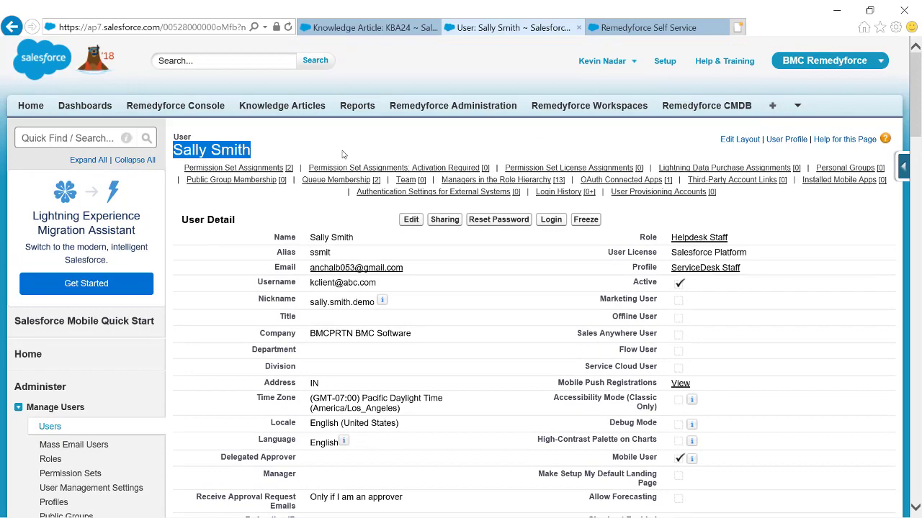
{"action": "scroll", "coordinate": [297, 148], "scroll_direction": "down", "scroll_amount": 3}
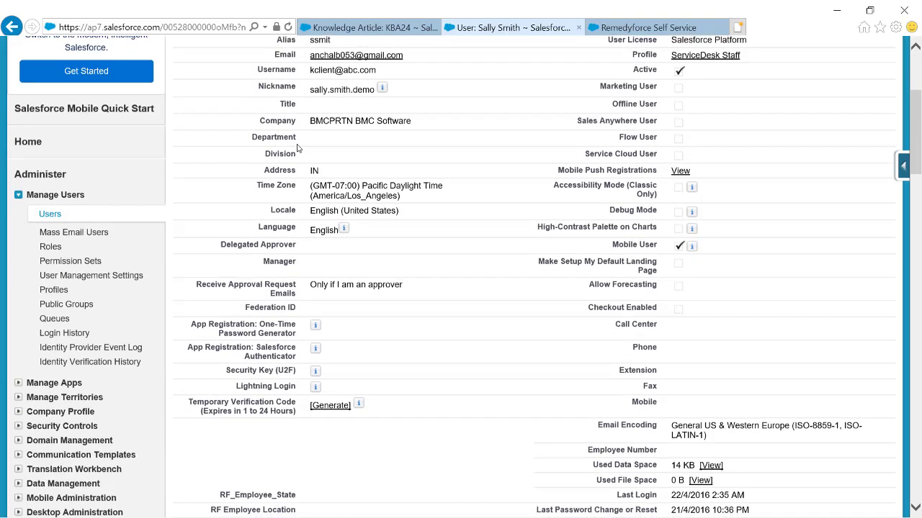
{"action": "scroll", "coordinate": [252, 180], "scroll_direction": "down", "scroll_amount": 3}
{"action": "scroll", "coordinate": [216, 209], "scroll_direction": "down", "scroll_amount": 4}
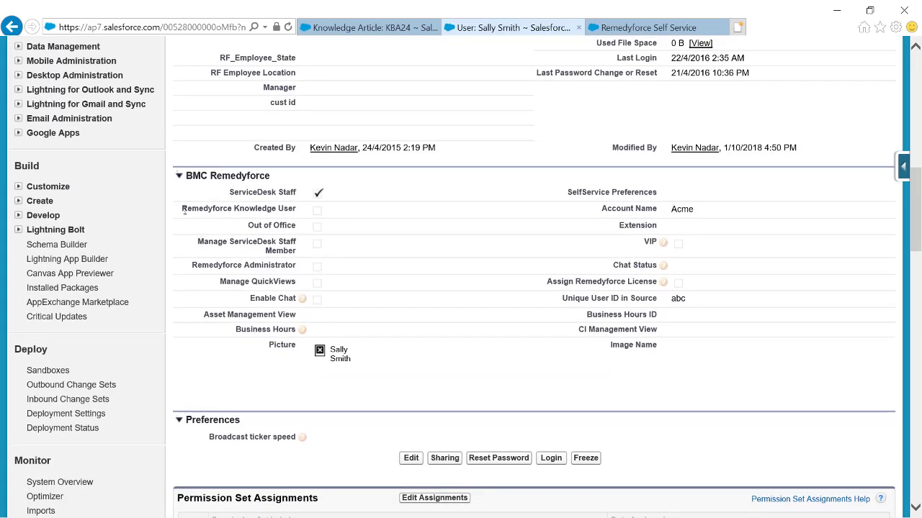
{"action": "left_click_drag", "start_coordinate": [183, 208], "coordinate": [298, 209]}
{"action": "scroll", "coordinate": [386, 200], "scroll_direction": "up", "scroll_amount": 5}
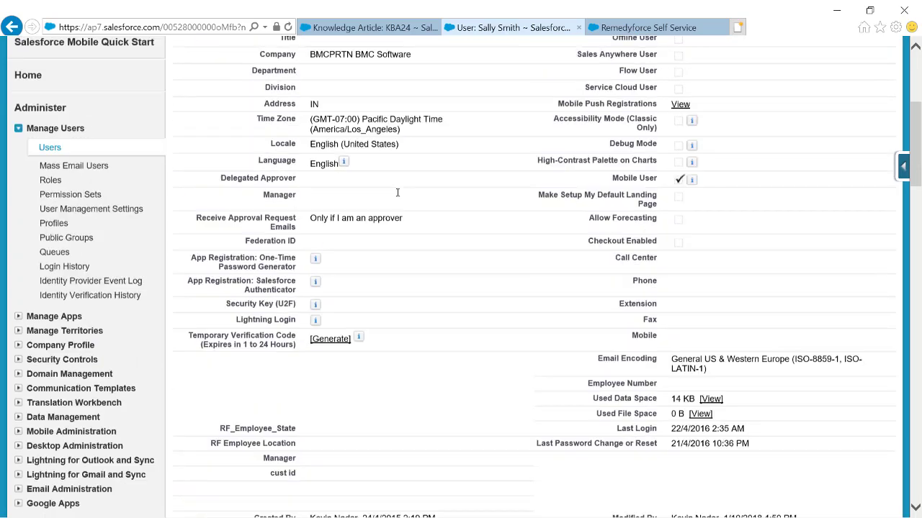
{"action": "scroll", "coordinate": [360, 238], "scroll_direction": "up", "scroll_amount": 5}
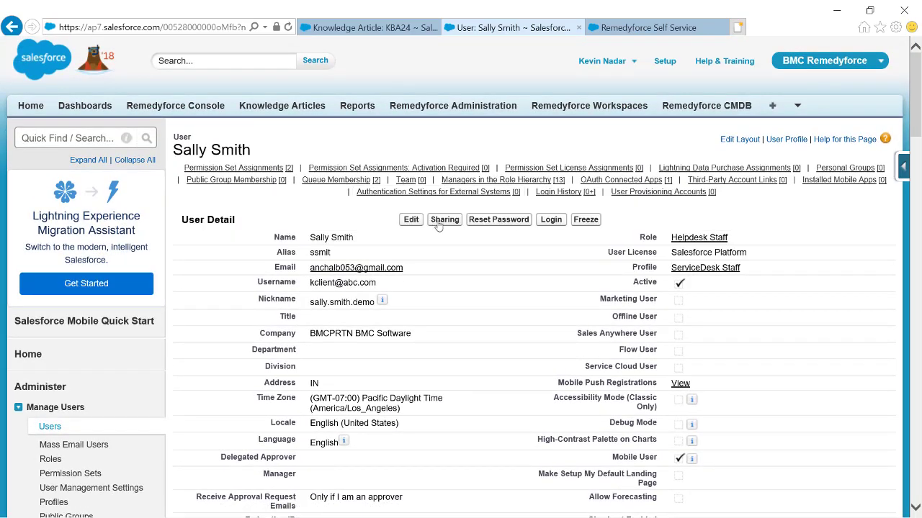
- Enable Remedyforce Knowledge User on the user record and save it
{"action": "left_click", "coordinate": [411, 220]}
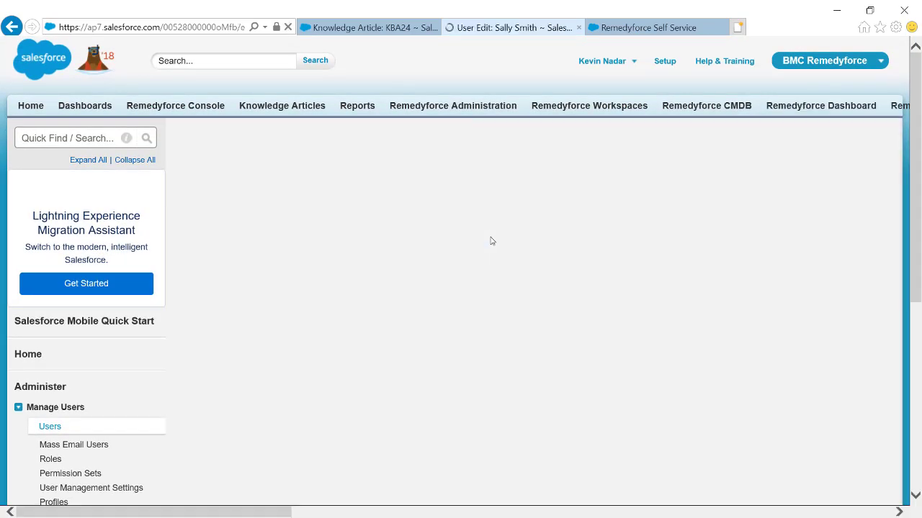
{"action": "scroll", "coordinate": [491, 241], "scroll_direction": "down", "scroll_amount": 10}
{"action": "scroll", "coordinate": [490, 241], "scroll_direction": "down", "scroll_amount": 4}
{"action": "scroll", "coordinate": [491, 240], "scroll_direction": "down", "scroll_amount": 4}
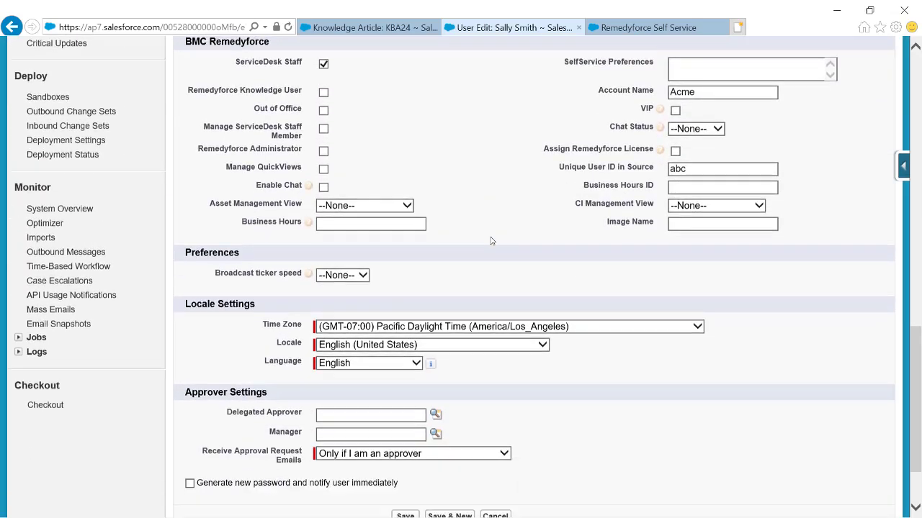
{"action": "scroll", "coordinate": [490, 241], "scroll_direction": "up", "scroll_amount": 1}
{"action": "scroll", "coordinate": [490, 241], "scroll_direction": "up", "scroll_amount": 1}
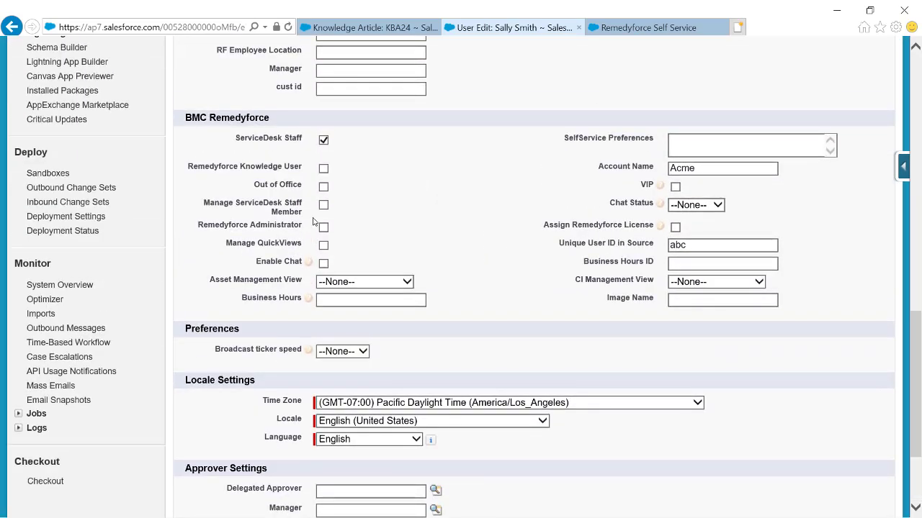
{"action": "left_click", "coordinate": [323, 168]}
{"action": "scroll", "coordinate": [524, 207], "scroll_direction": "up", "scroll_amount": 5}
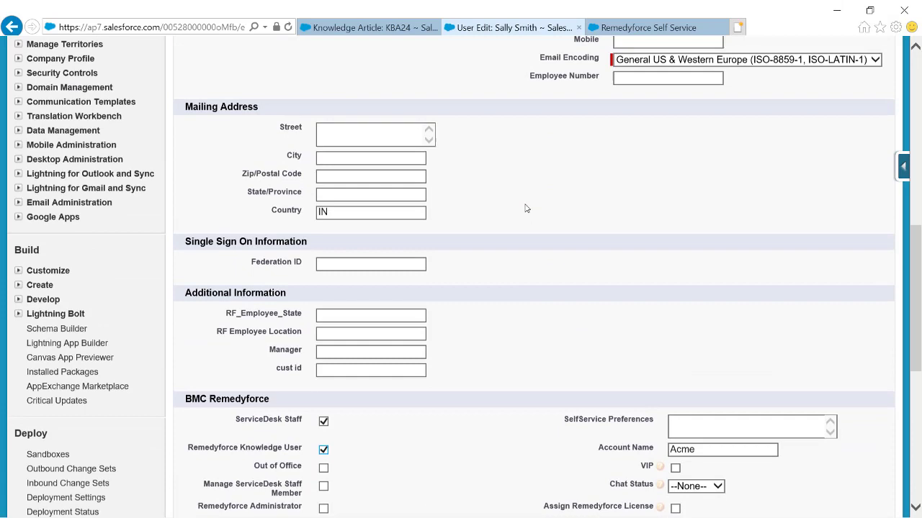
{"action": "scroll", "coordinate": [524, 207], "scroll_direction": "up", "scroll_amount": 10}
{"action": "left_click", "coordinate": [406, 185]}
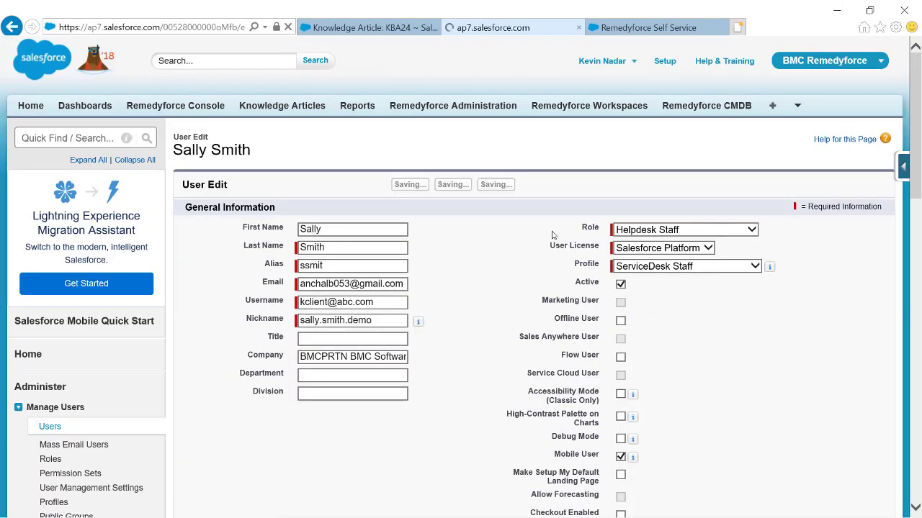